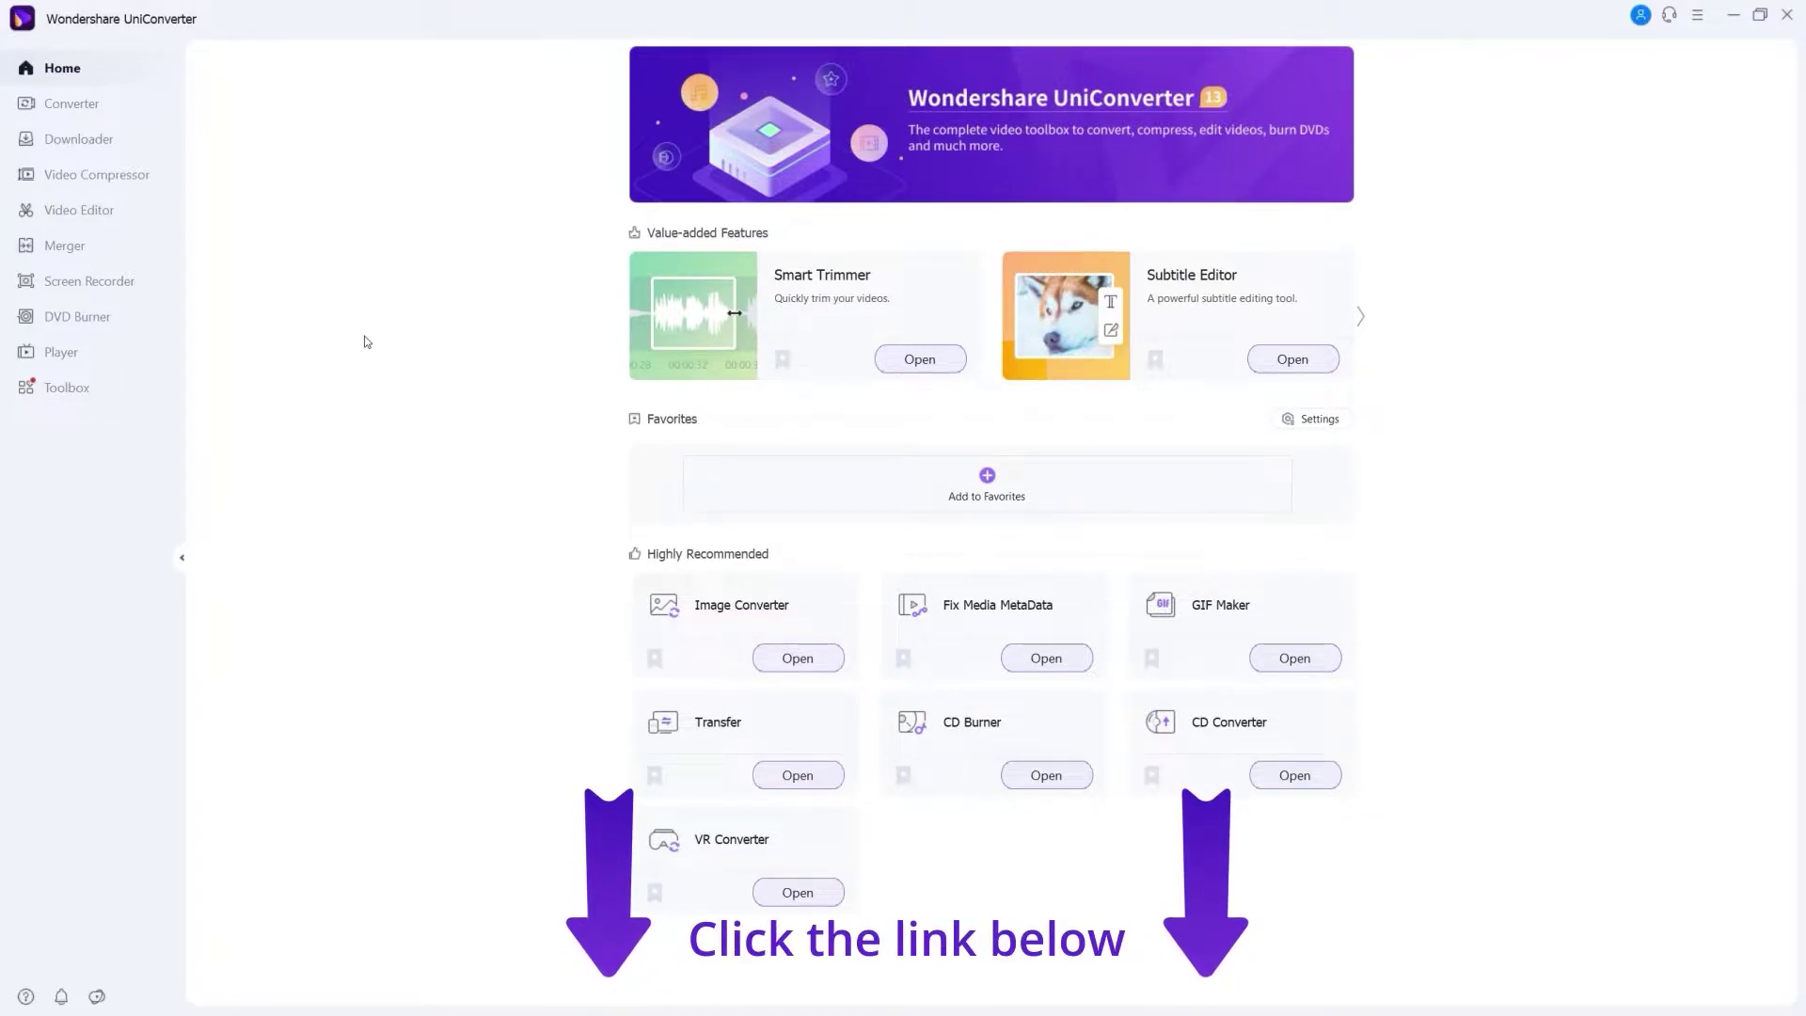
- Add the Sea-1 clip in the video editor and open its audio adjustments
left_click(148, 214)
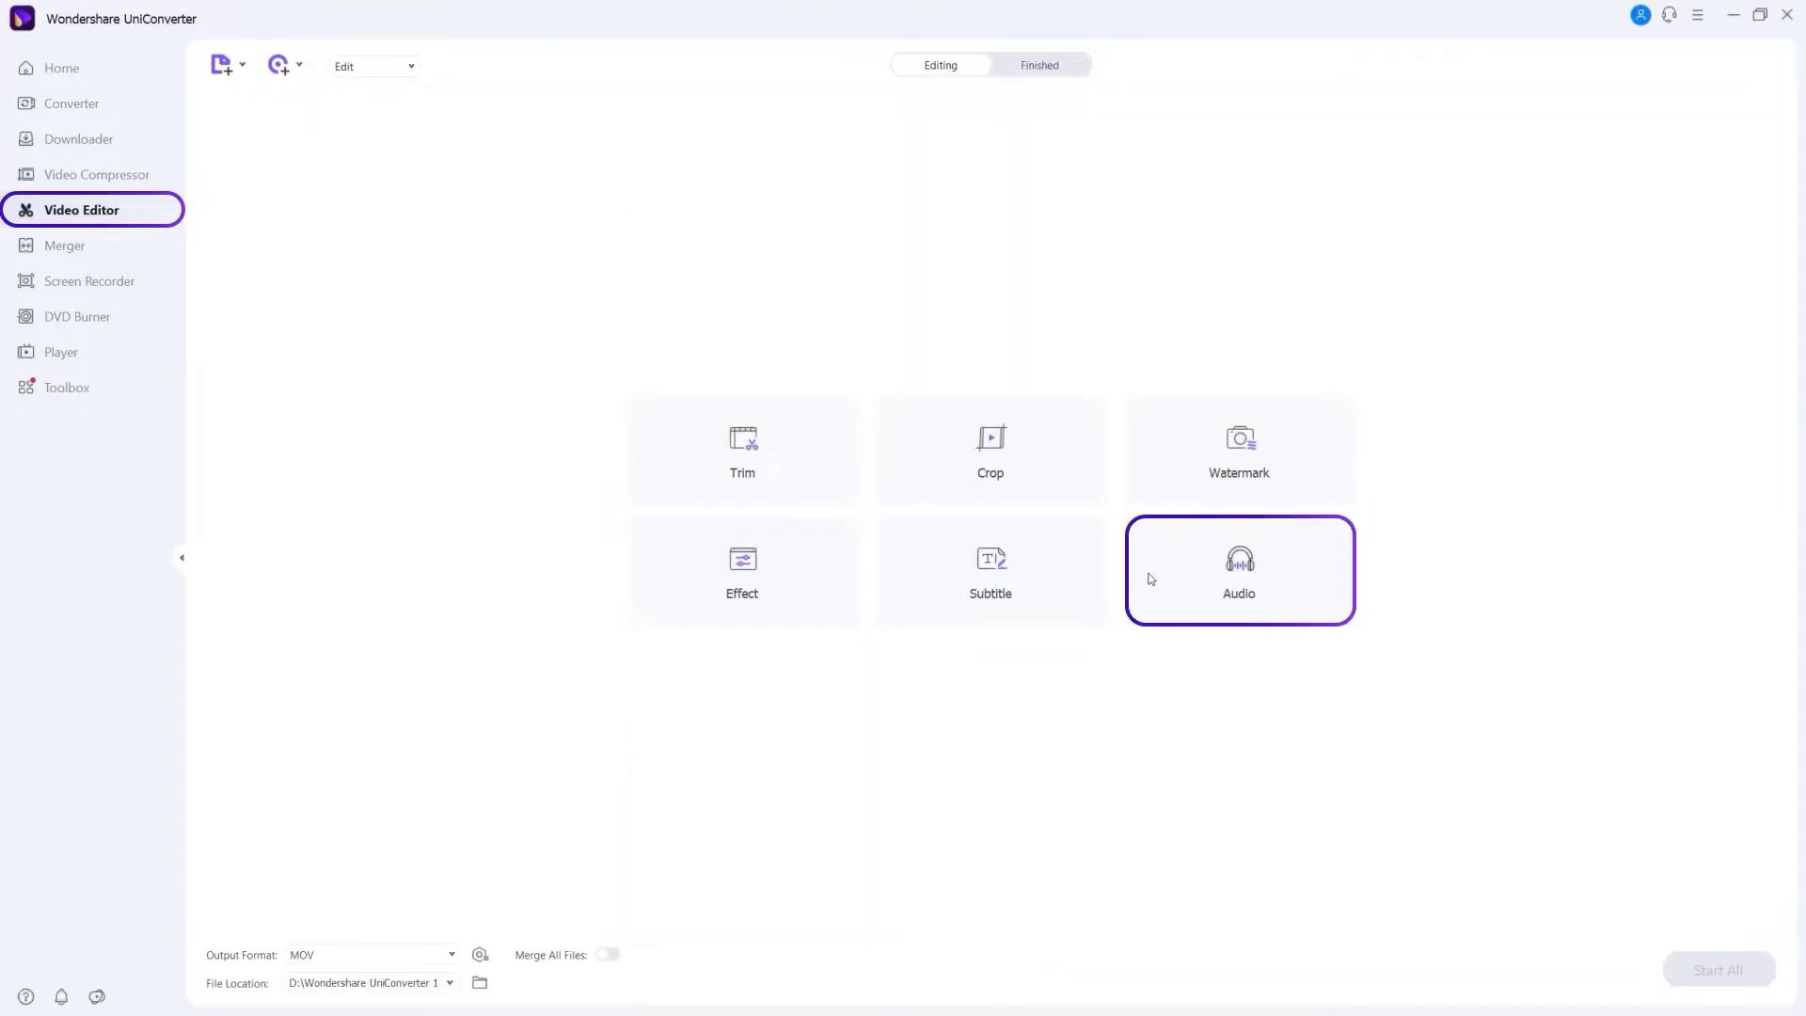
left_click(1149, 578)
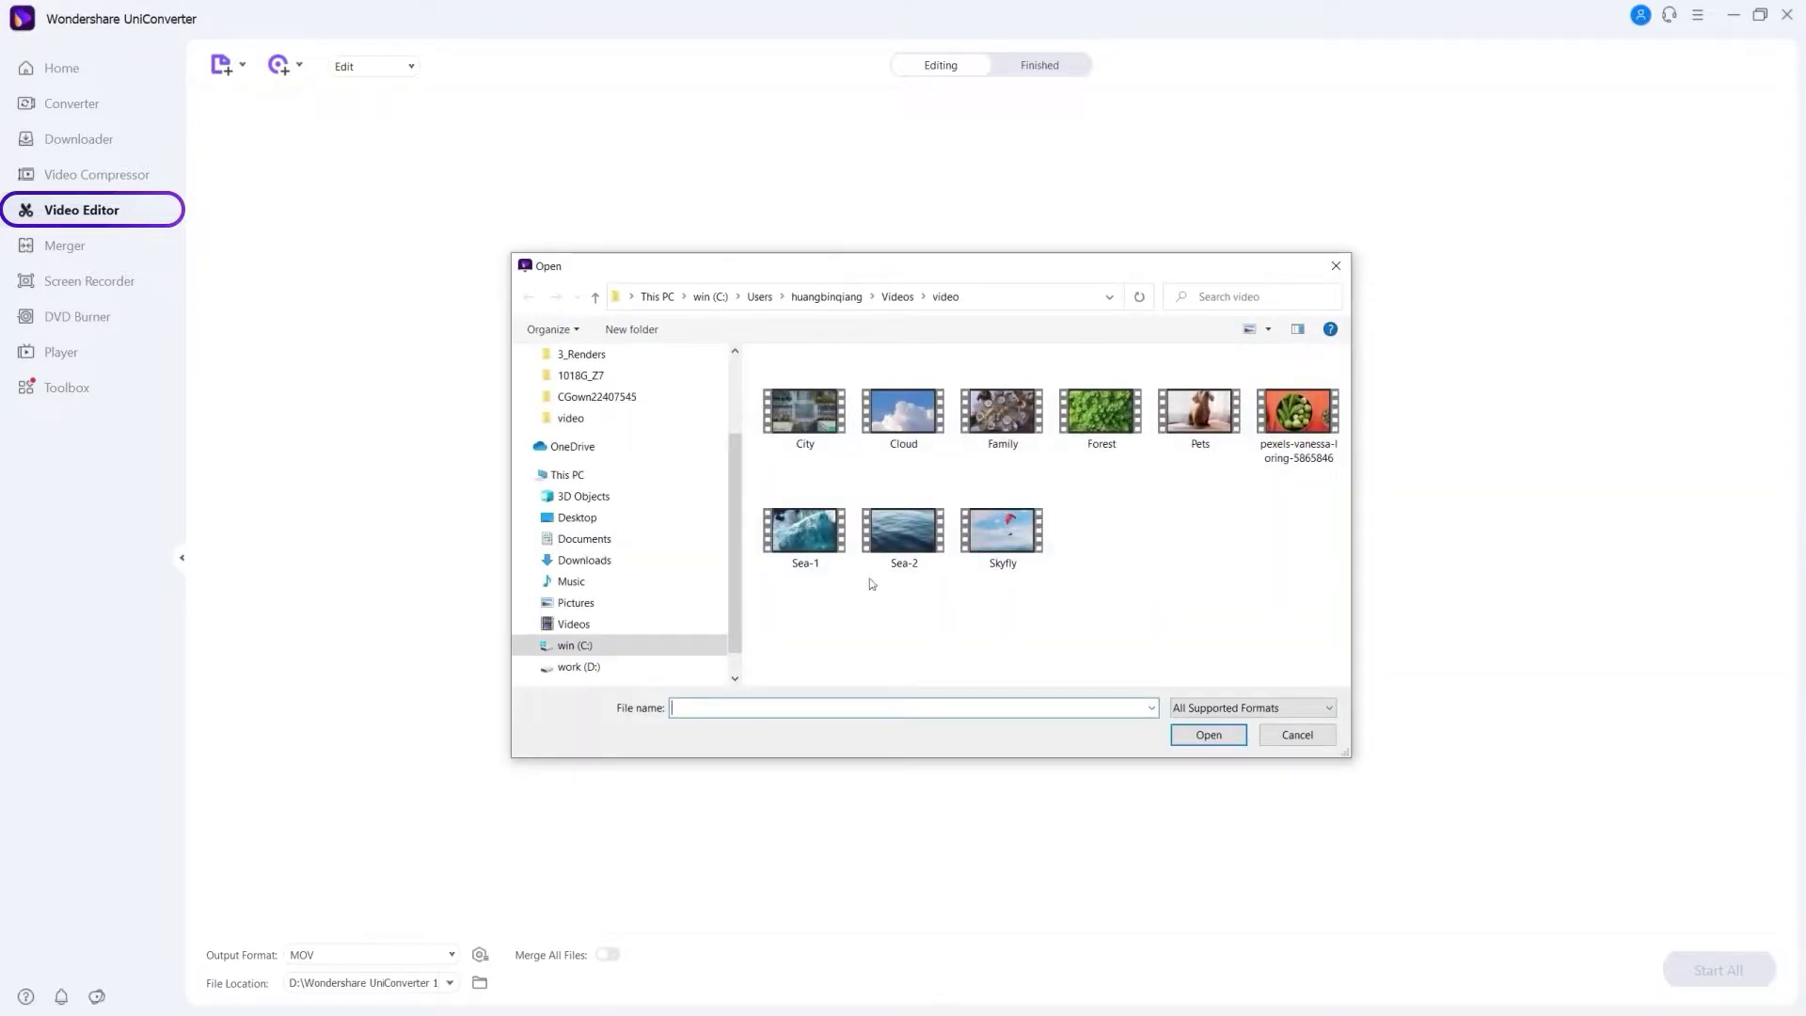
left_click(1208, 733)
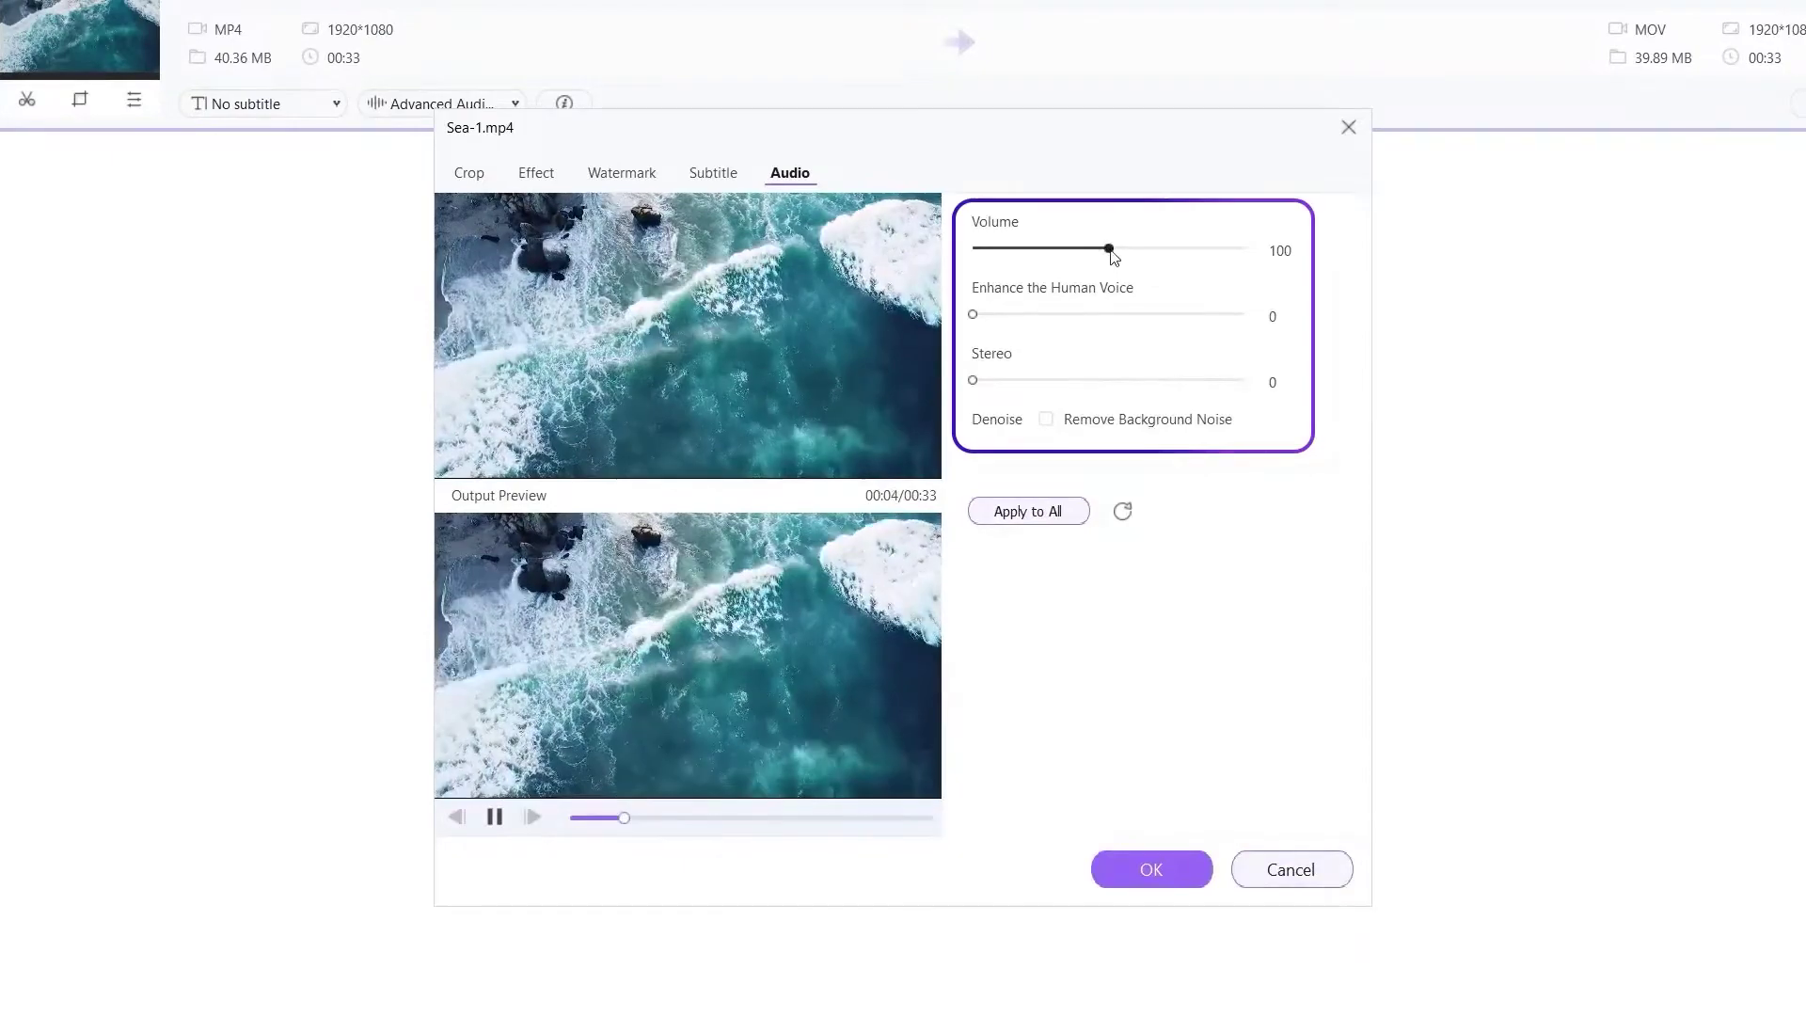
- Set volume 50, voice enhancement 32, stereo 24, enable background noise removal, and confirm
left_click_drag(1110, 250, 1040, 250)
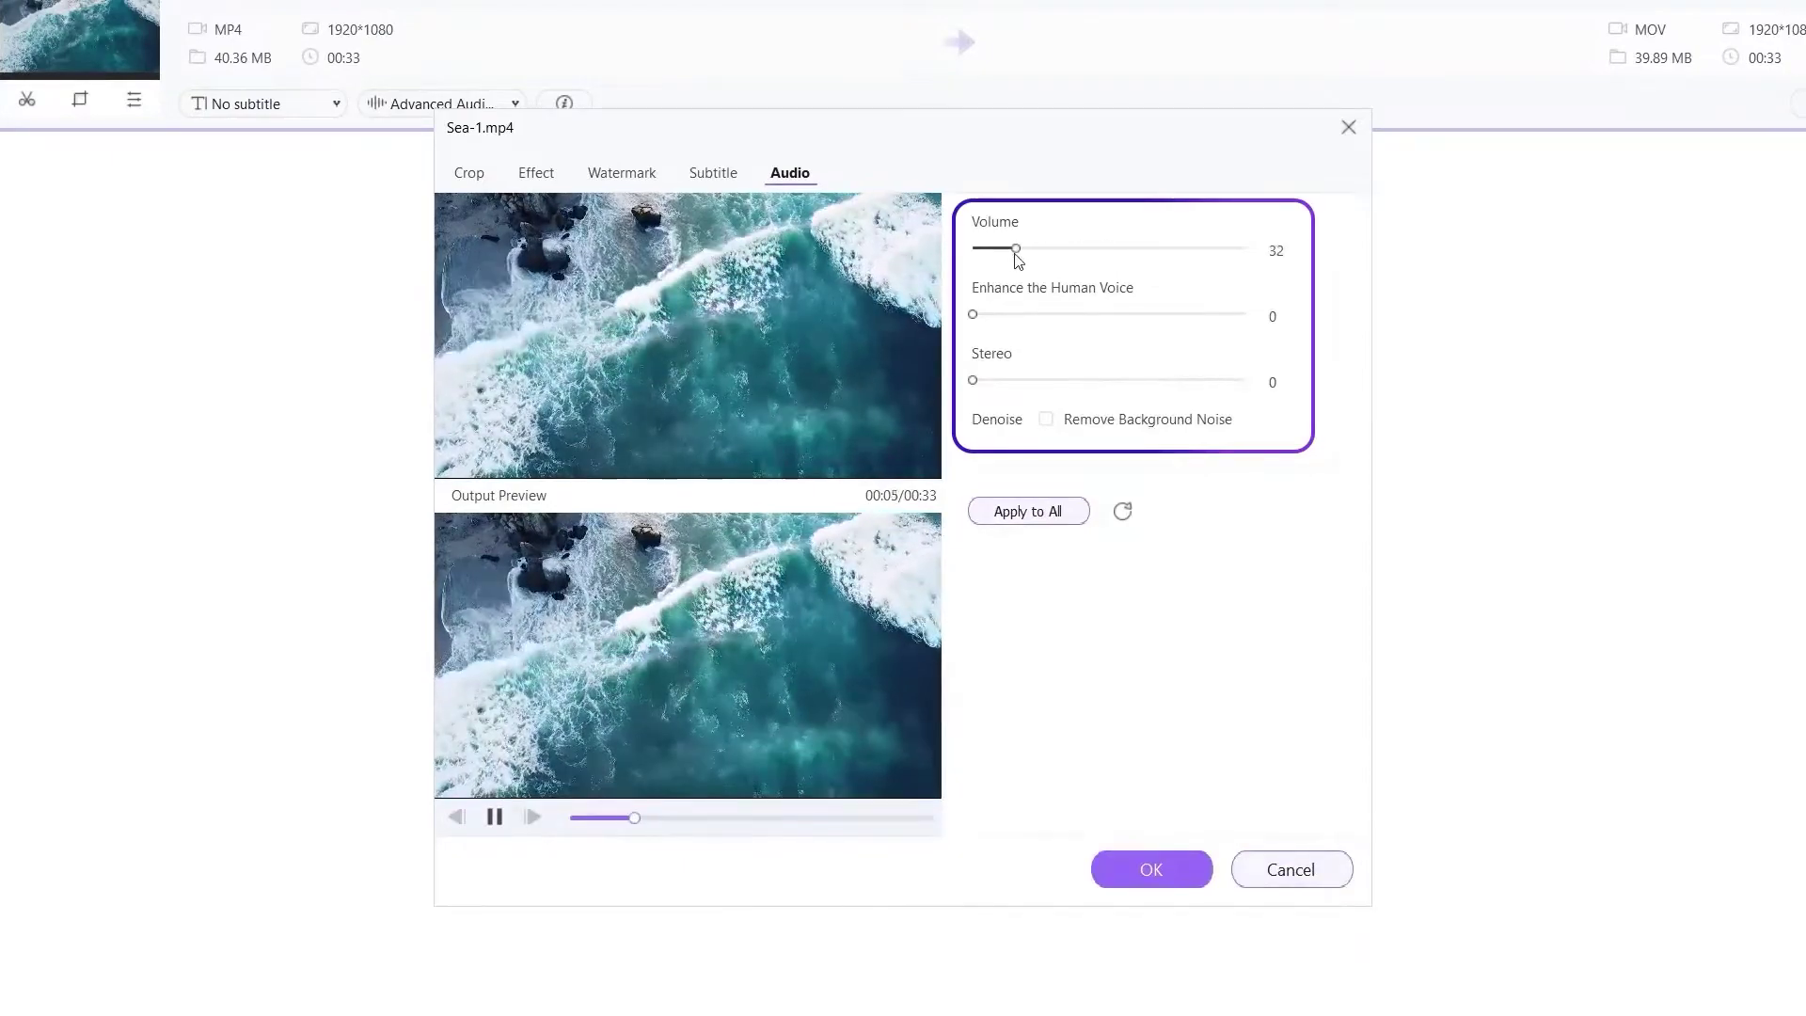
left_click_drag(975, 313, 1060, 316)
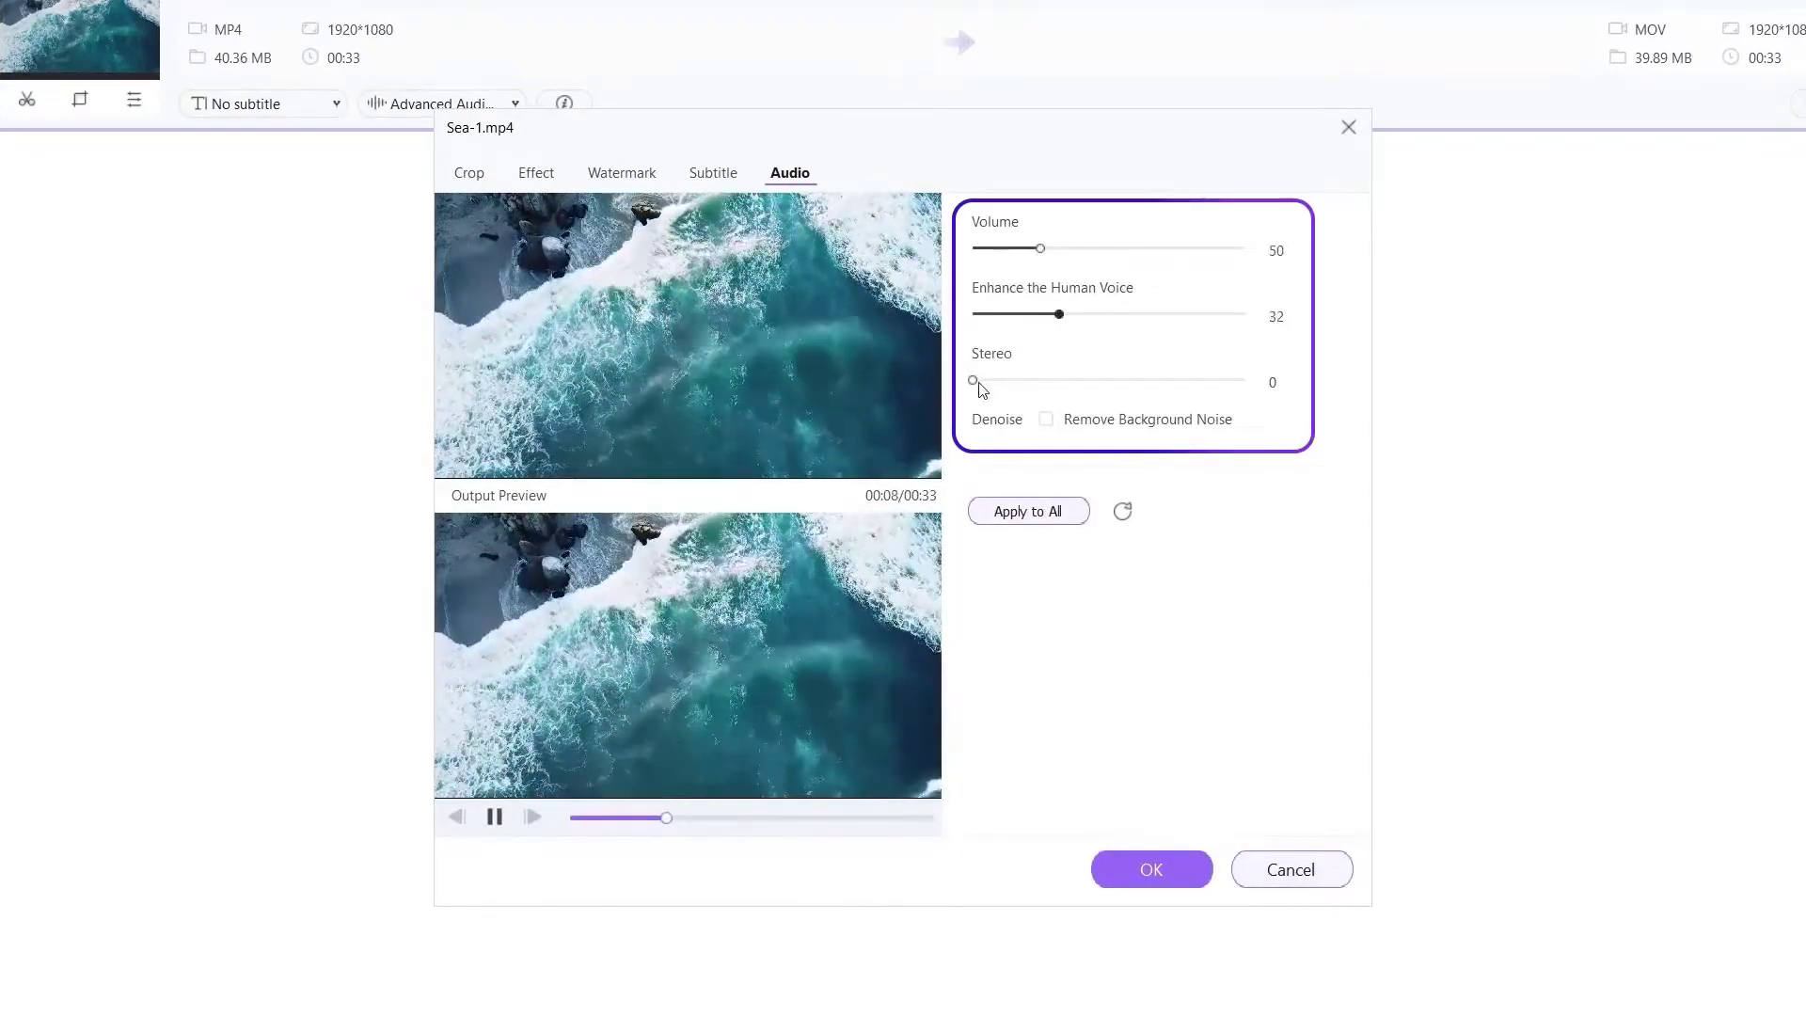
left_click_drag(971, 380, 1037, 381)
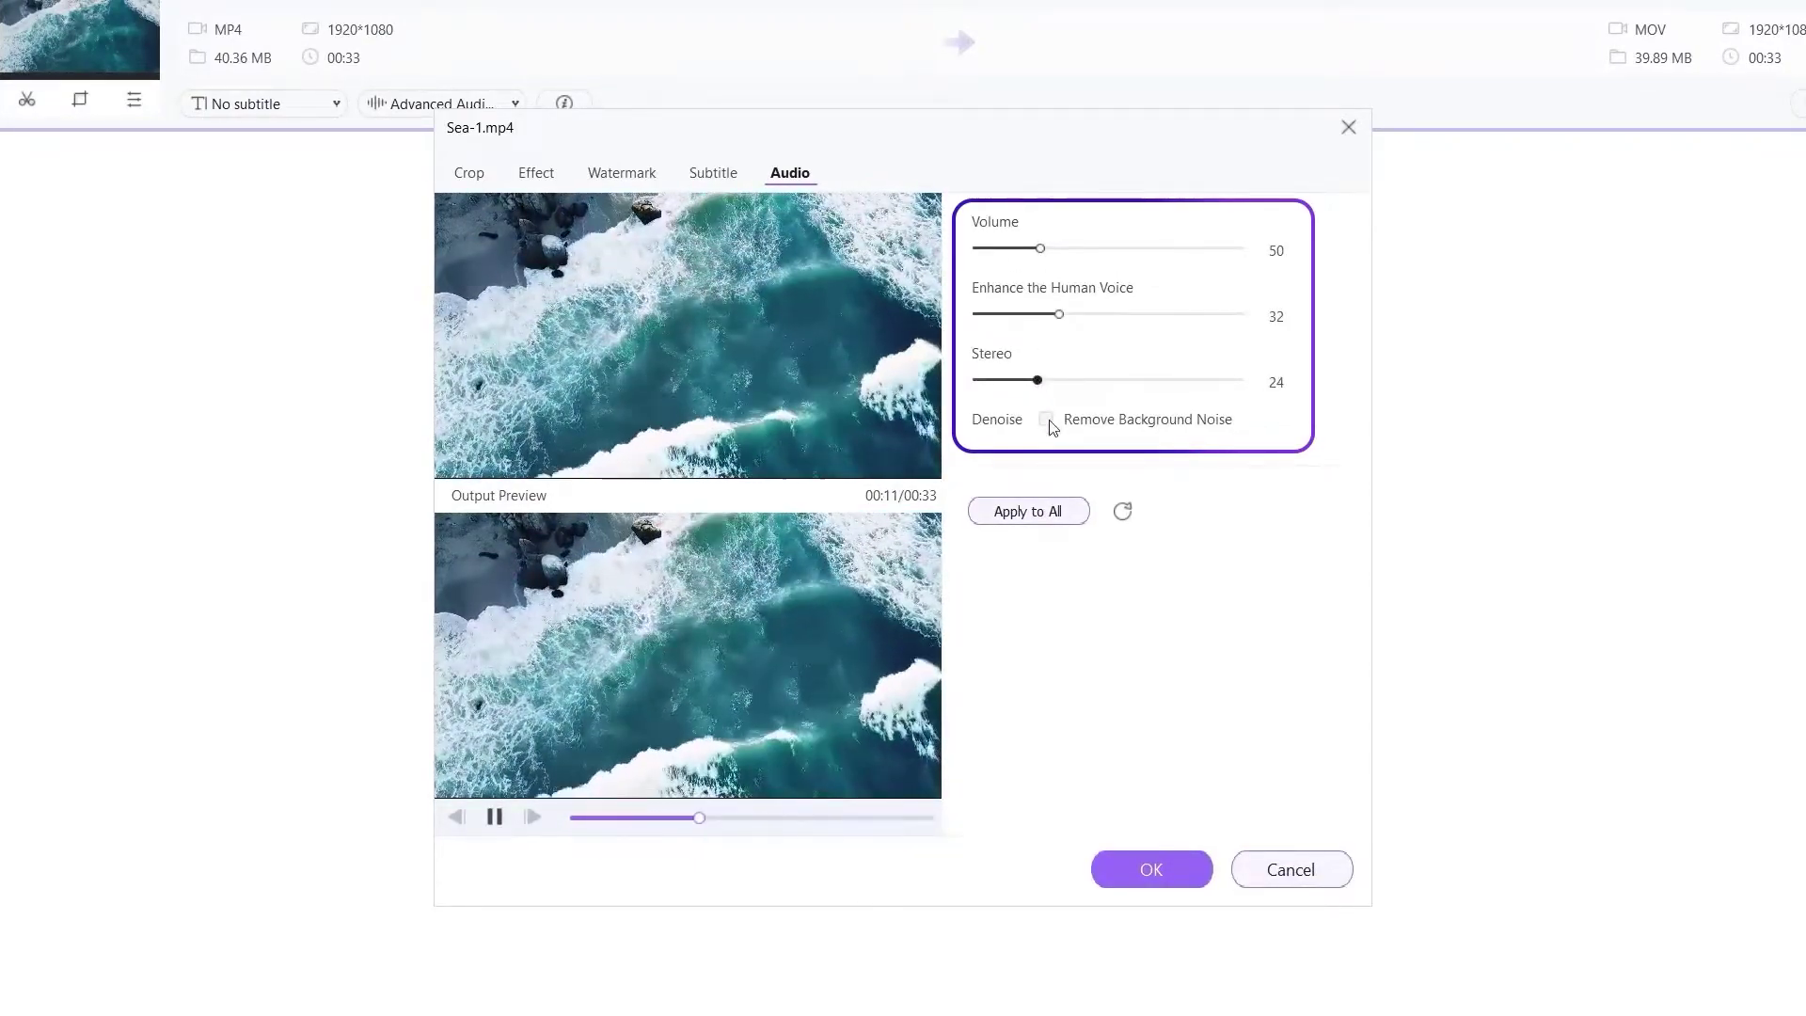
left_click(1046, 420)
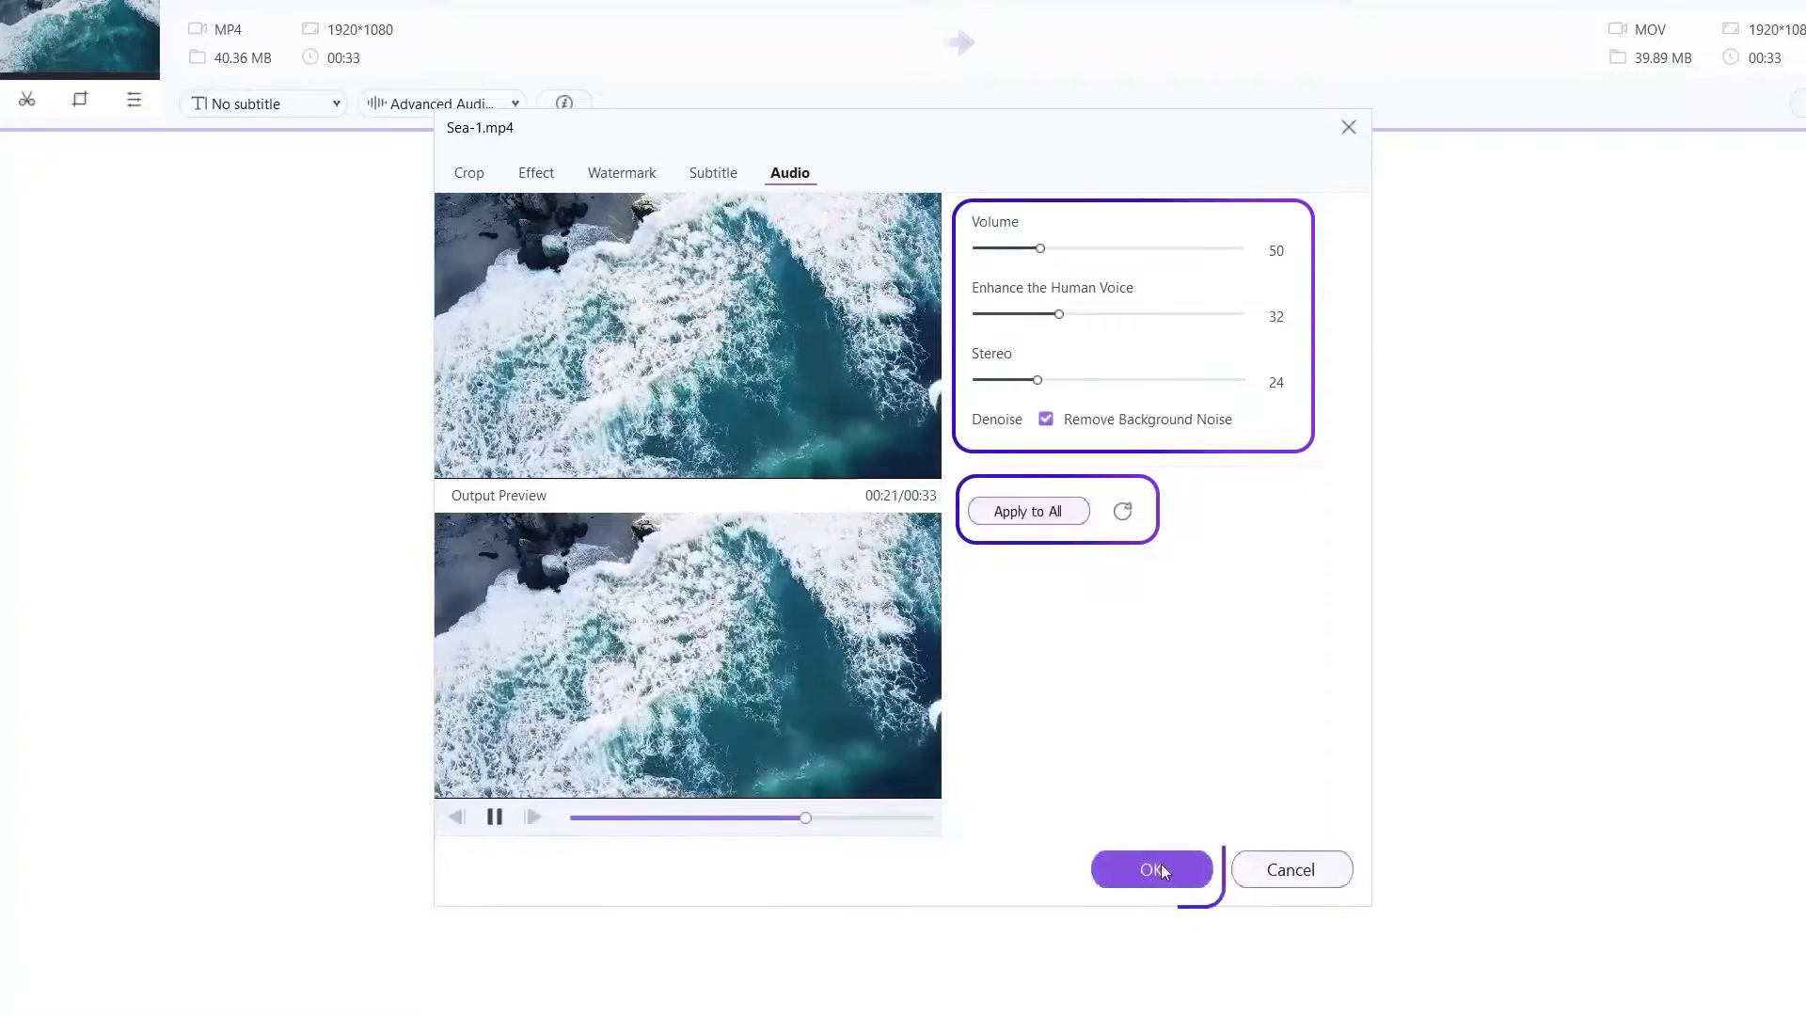
left_click(1161, 869)
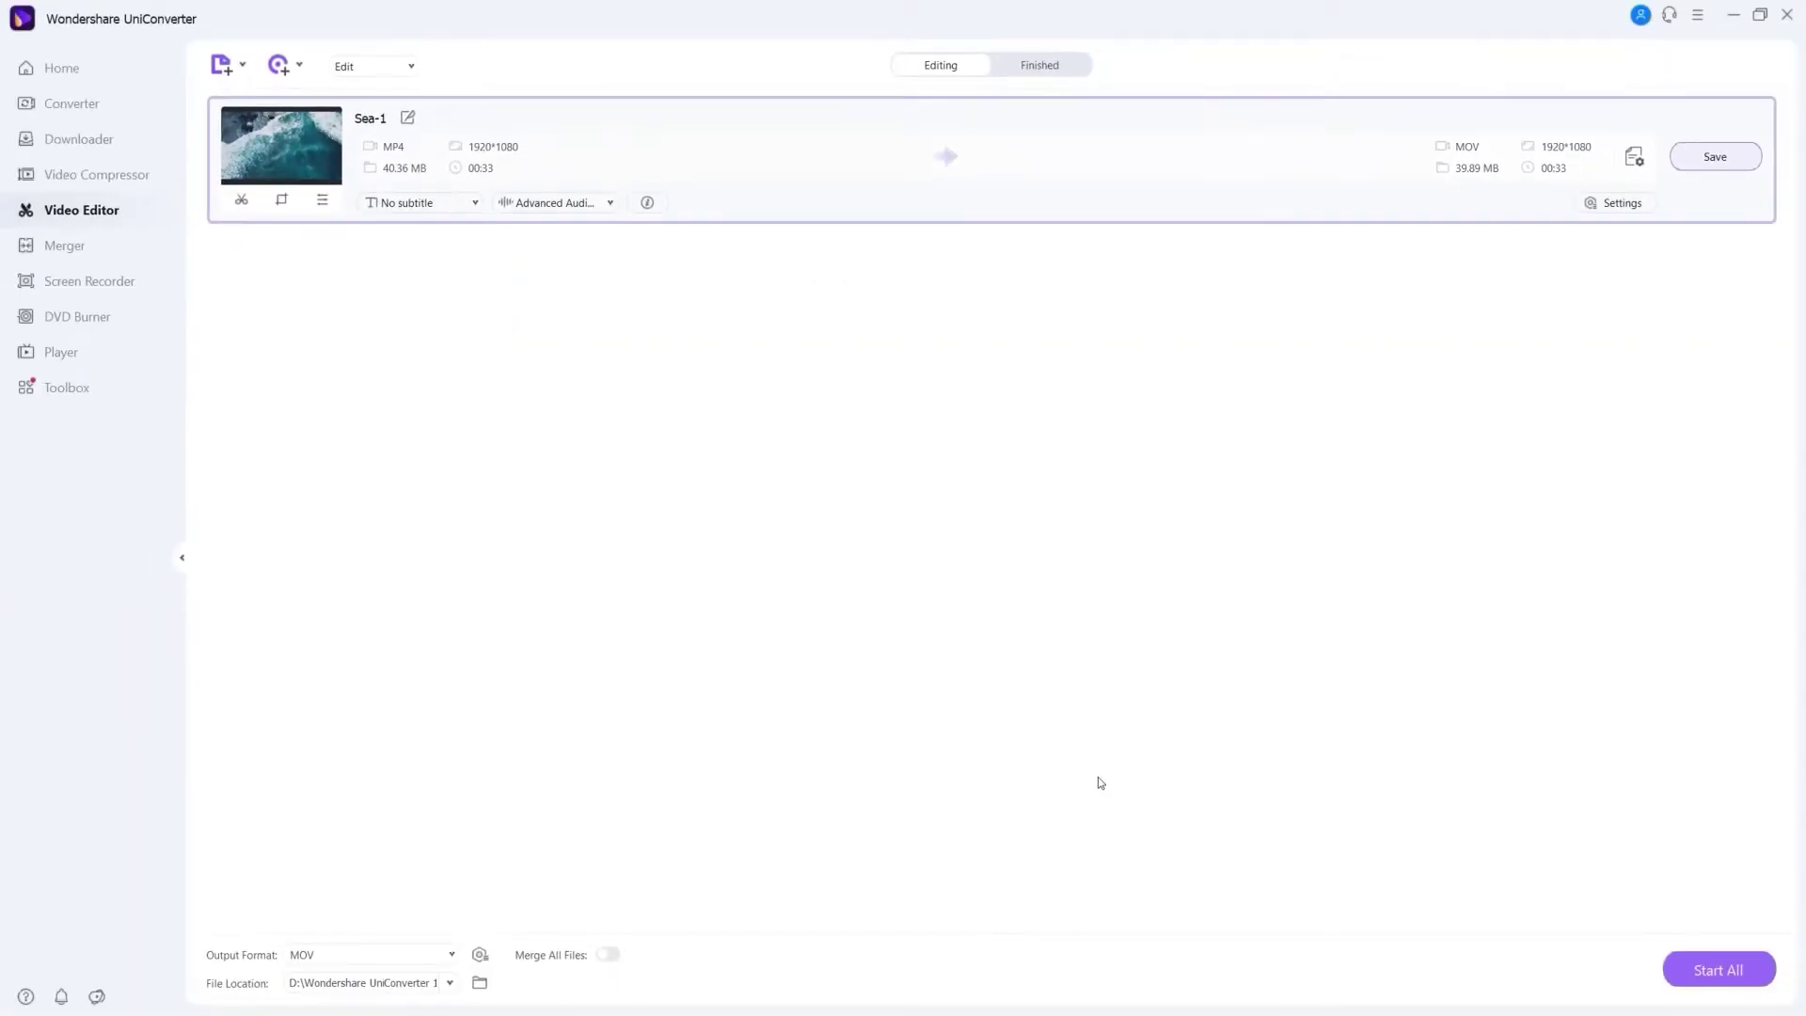
- Set the output format to MP4 at the source resolution
left_click(473, 937)
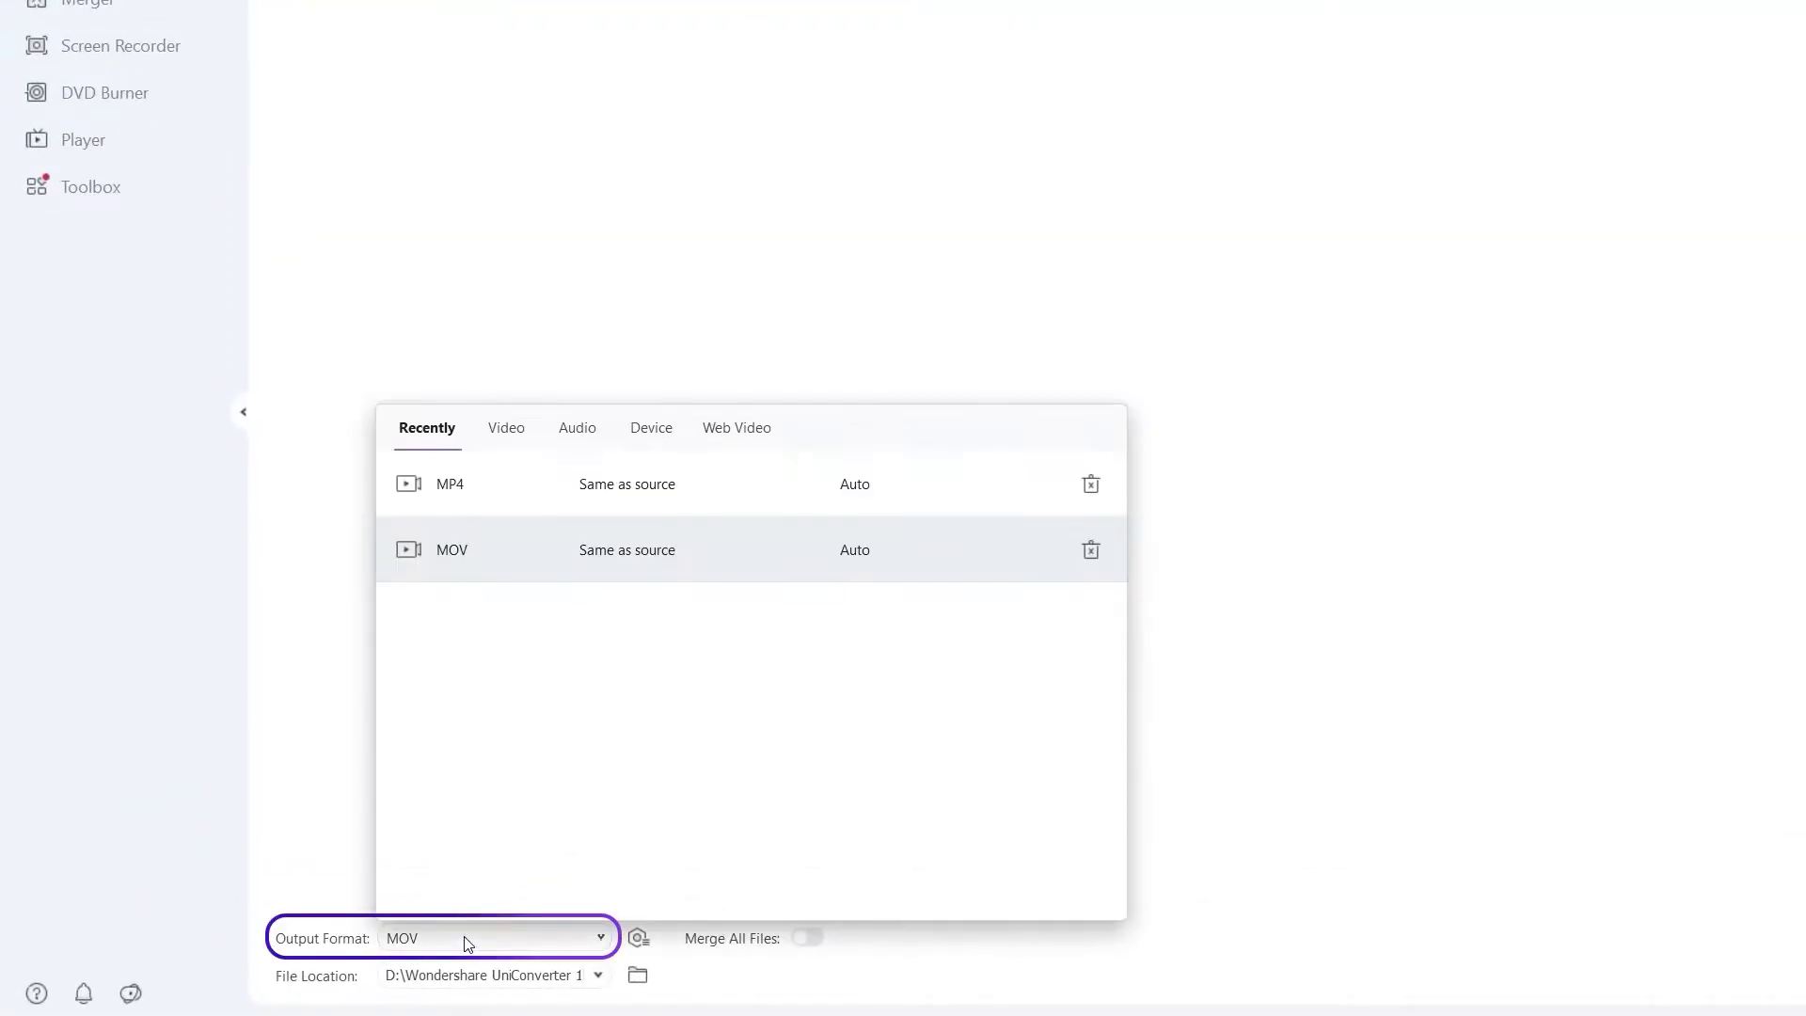
left_click(505, 426)
left_click(480, 527)
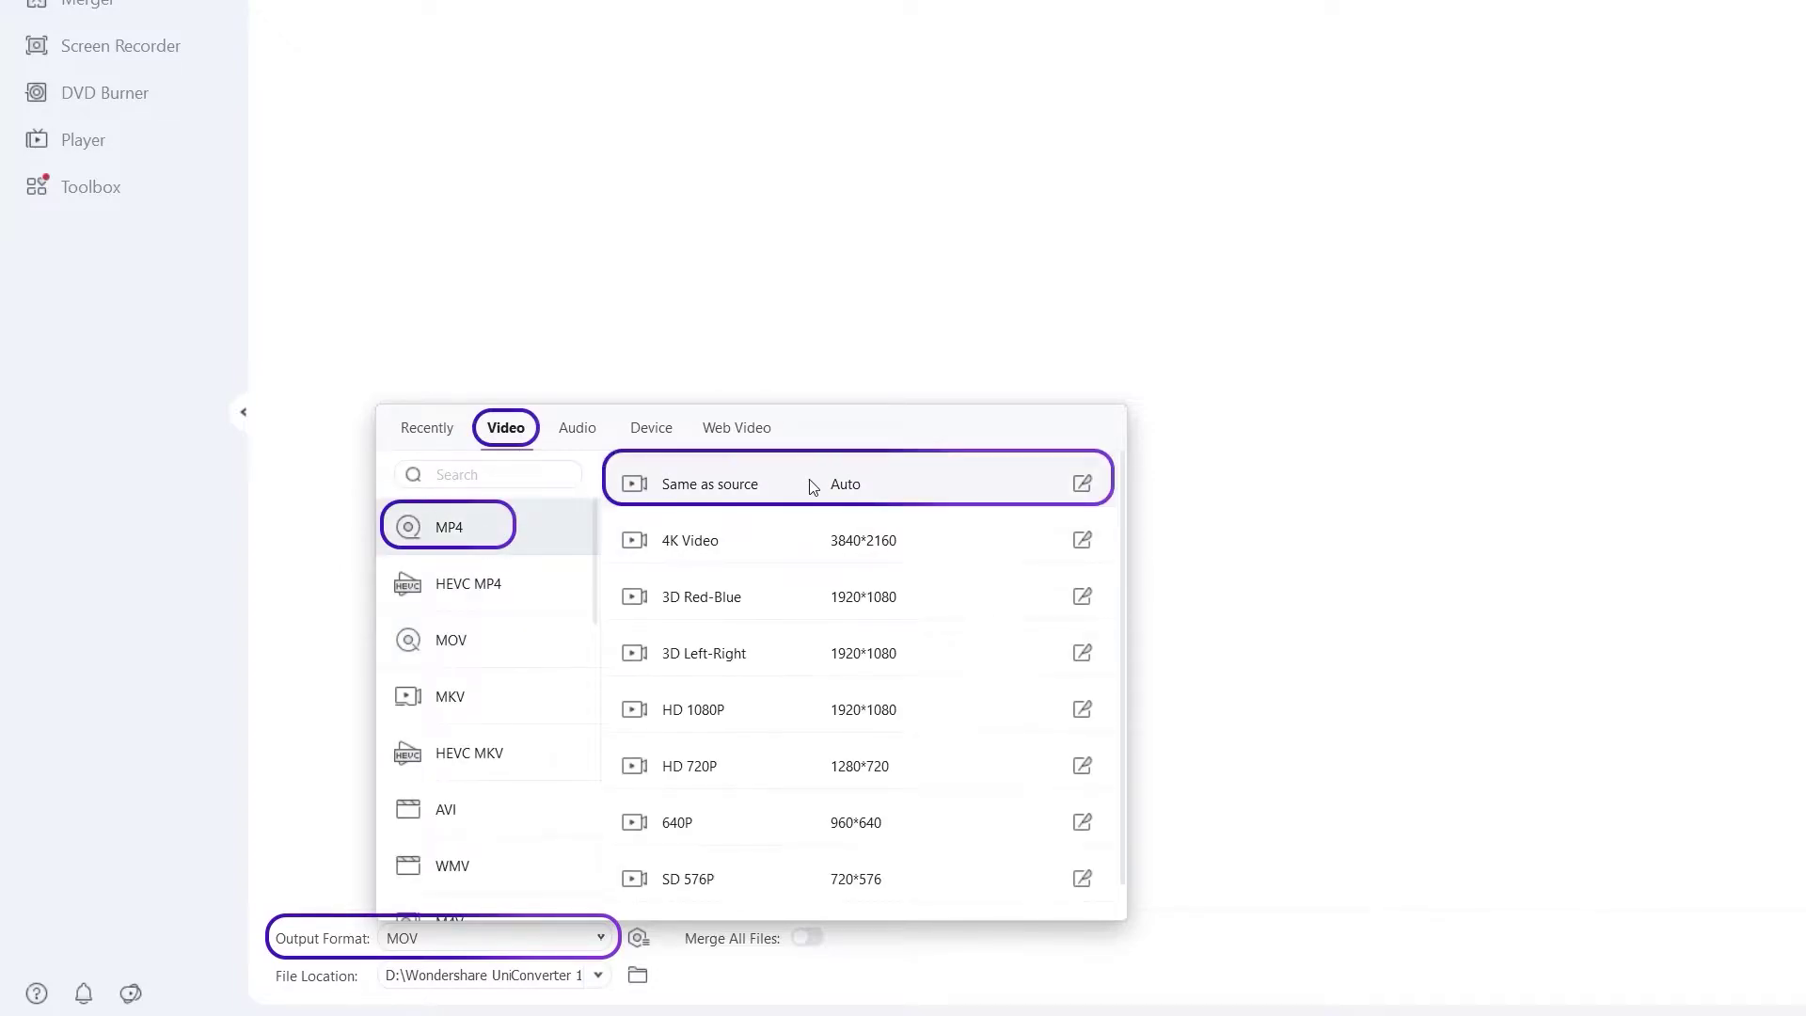
left_click(805, 488)
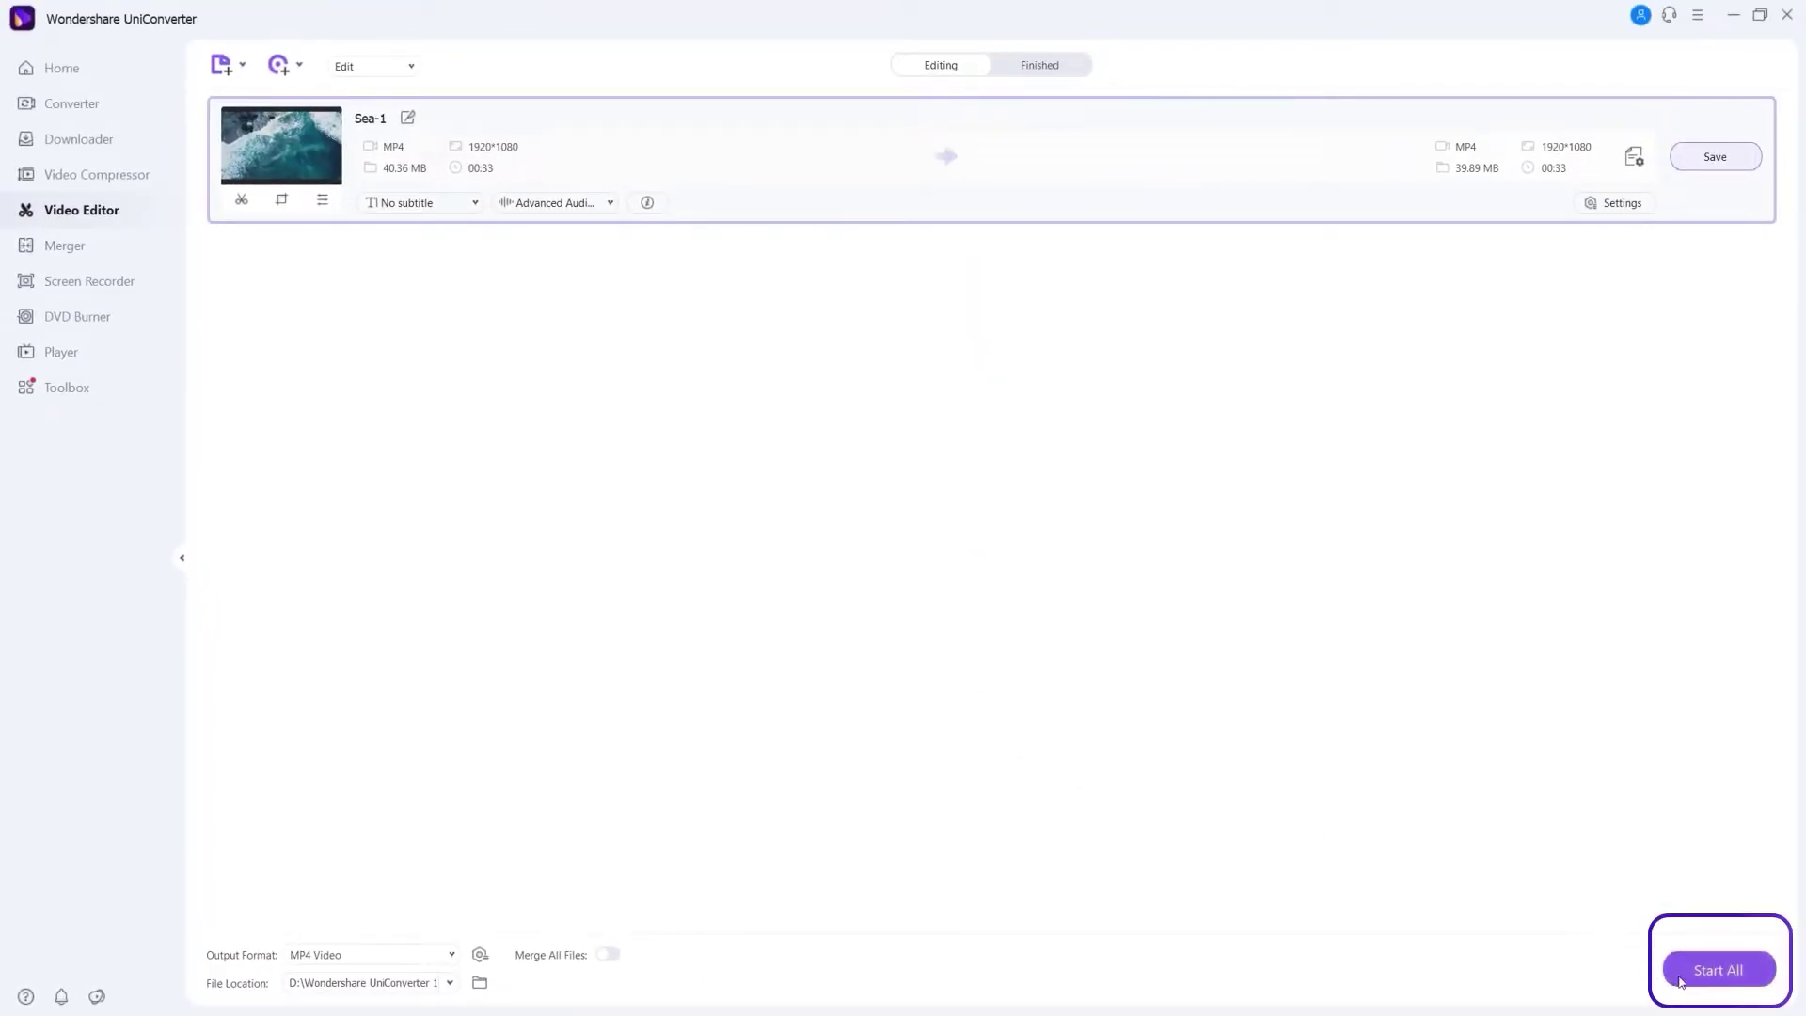
- Convert all files and view Sea-1 (2) in the Finished list
left_click(1680, 981)
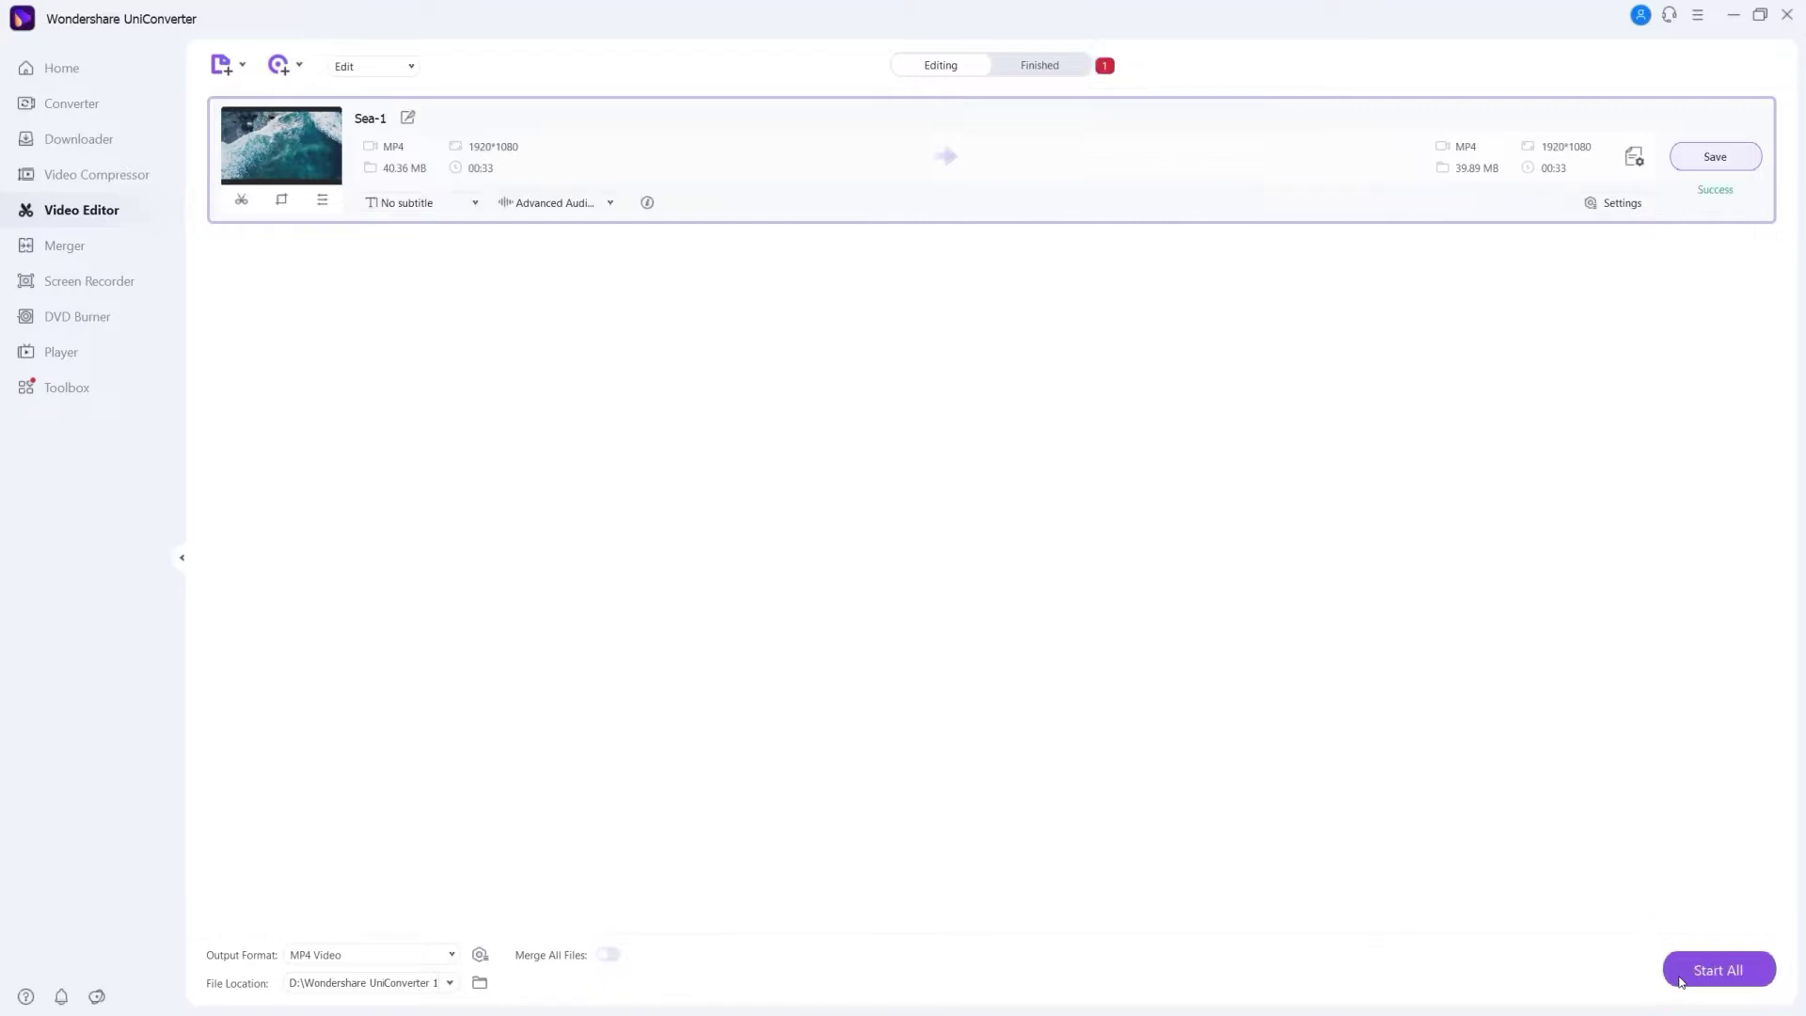
left_click(1039, 68)
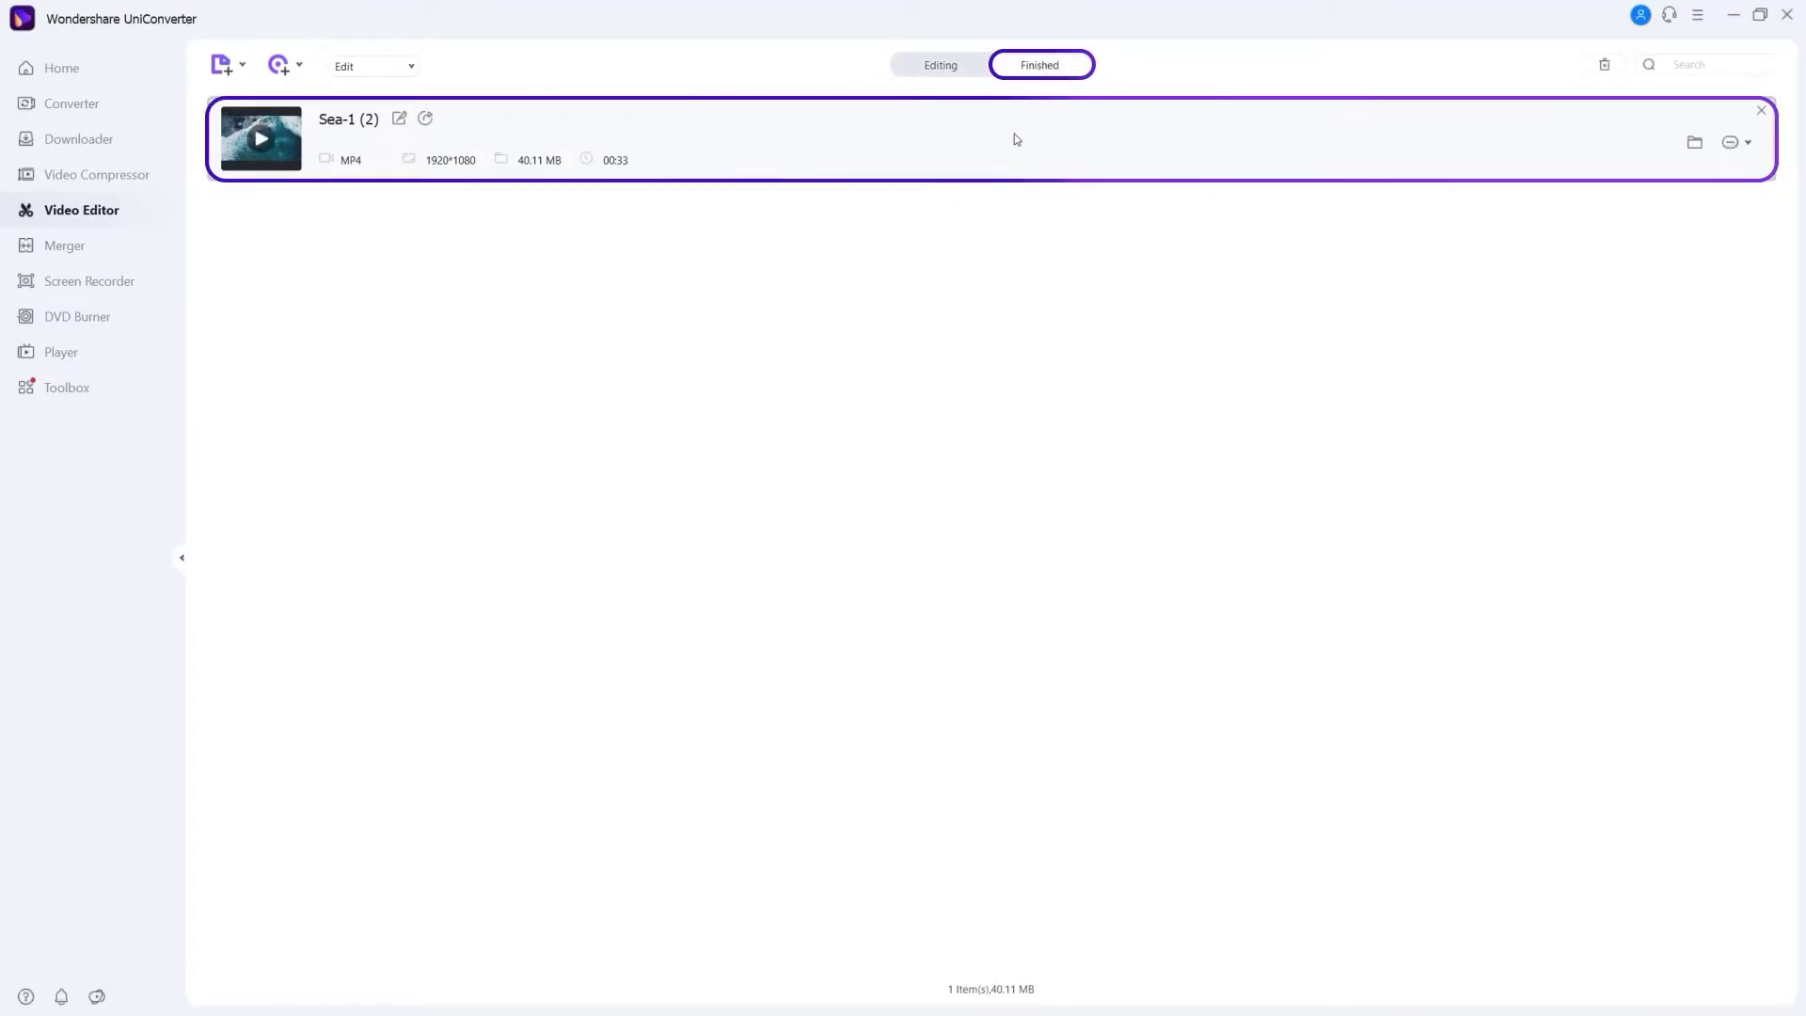